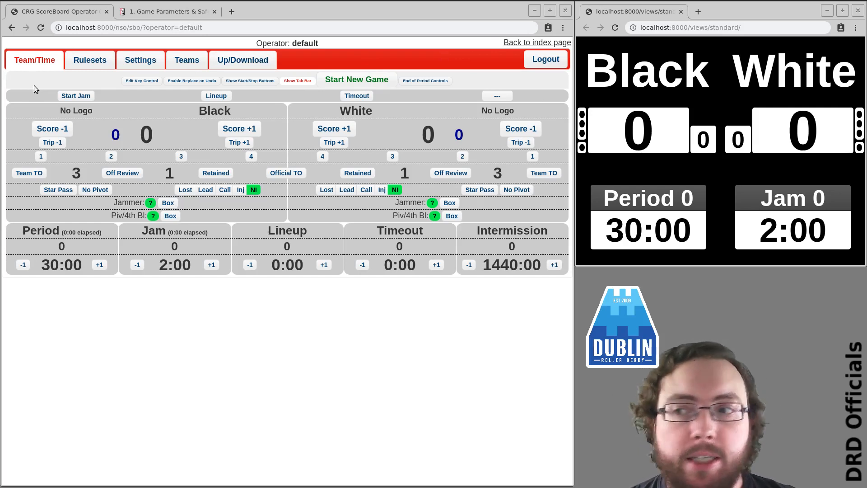
# Step: Run the first jam of the game, stop it to begin lineup, and start the second jam
pyautogui.click(76, 95)
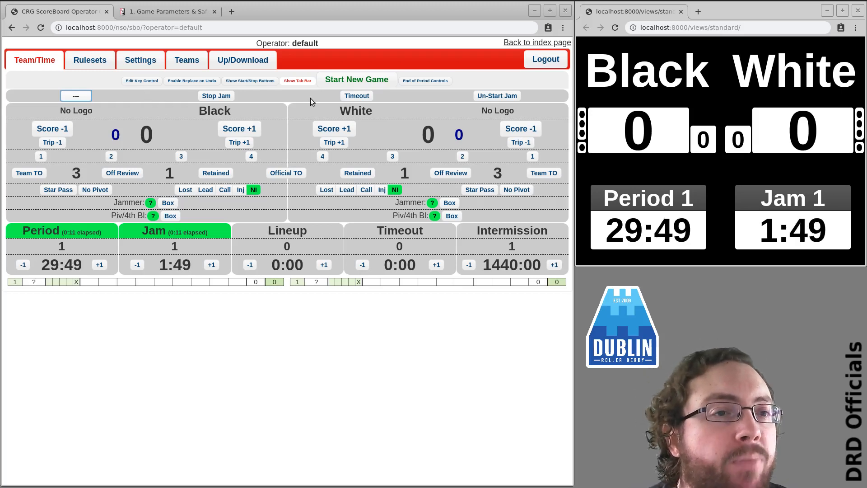
pyautogui.click(219, 97)
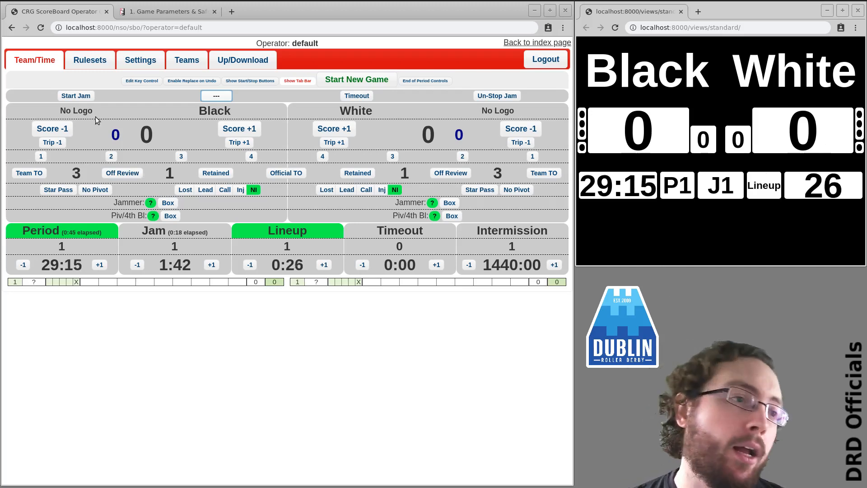
pyautogui.click(76, 96)
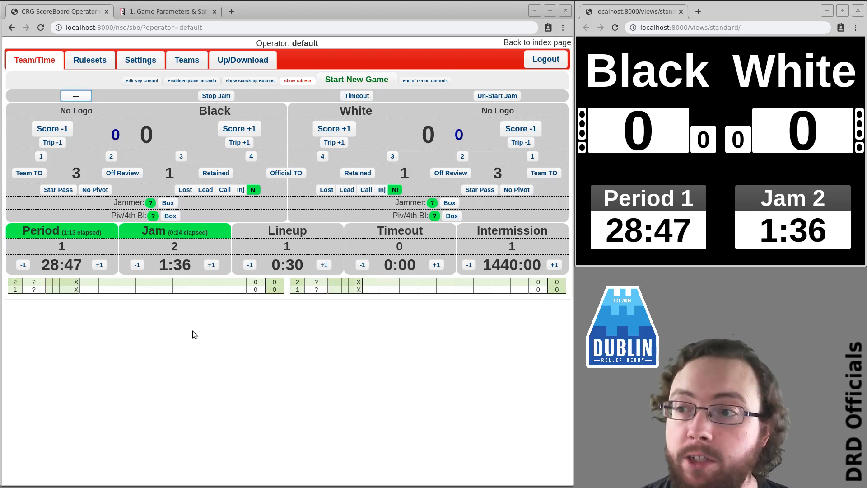
# Step: Set the running jam clock's time to 10 seconds and close its settings
pyautogui.click(180, 267)
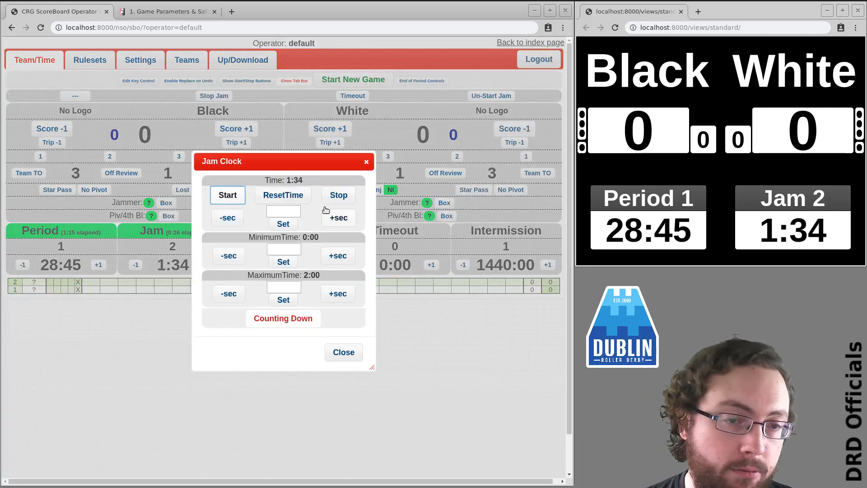
pyautogui.click(293, 210)
pyautogui.write('10')
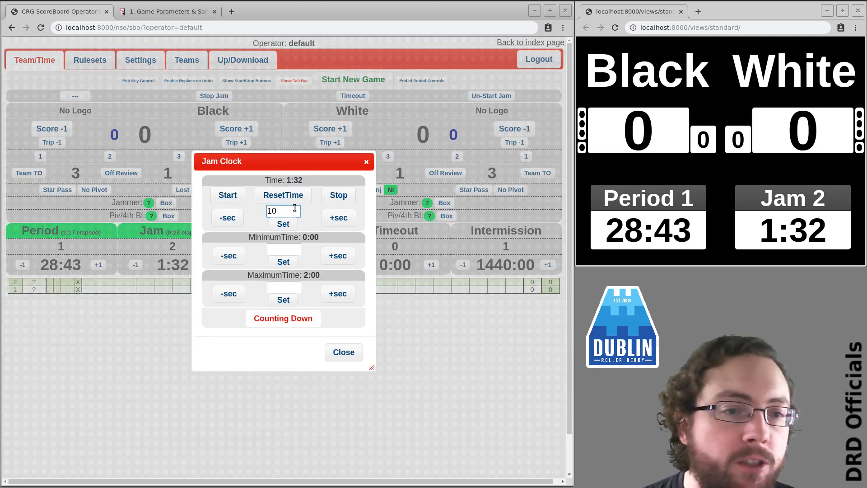
pyautogui.click(283, 223)
pyautogui.click(342, 352)
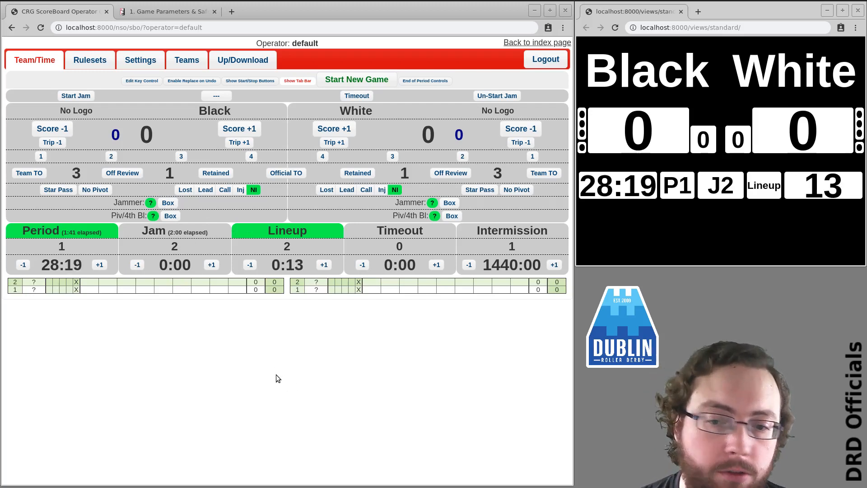
# Step: Set the period clock's time to 40 seconds and close its settings
pyautogui.click(64, 266)
pyautogui.click(290, 212)
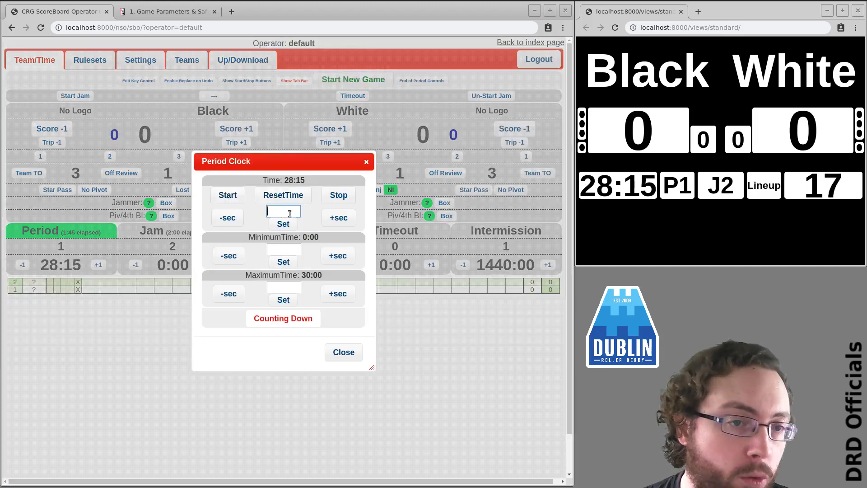
pyautogui.write('4')
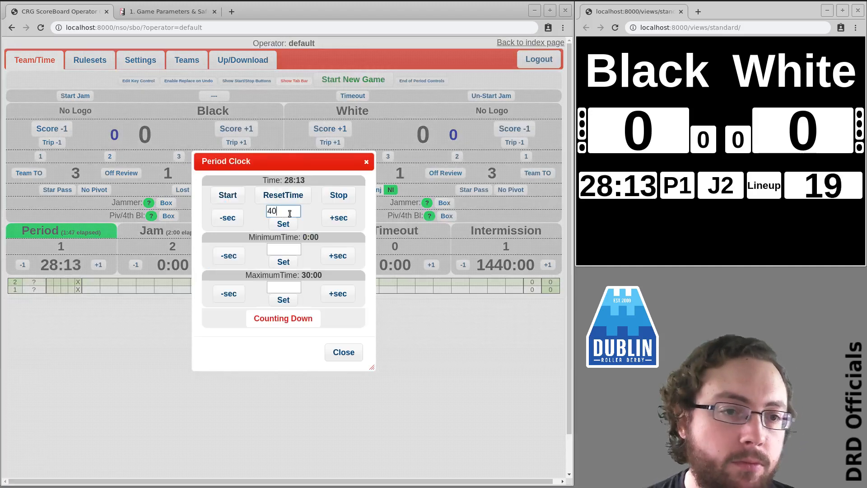
pyautogui.write('0')
pyautogui.click(283, 223)
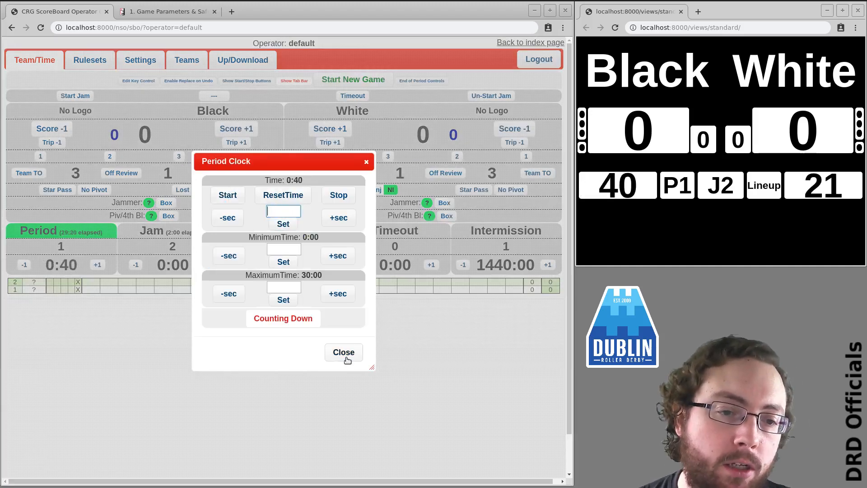
pyautogui.click(348, 360)
# Step: Start and stop two short jams before the period runs out, plus one more once intermission has begun
pyautogui.click(75, 95)
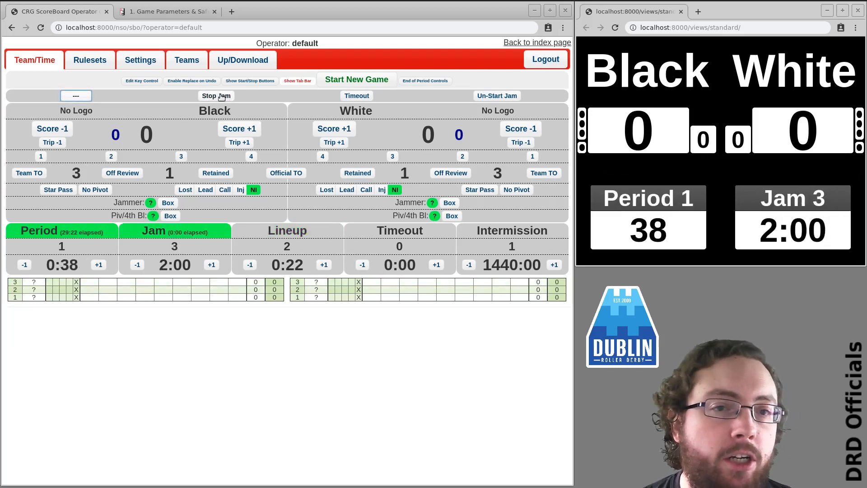
pyautogui.click(216, 95)
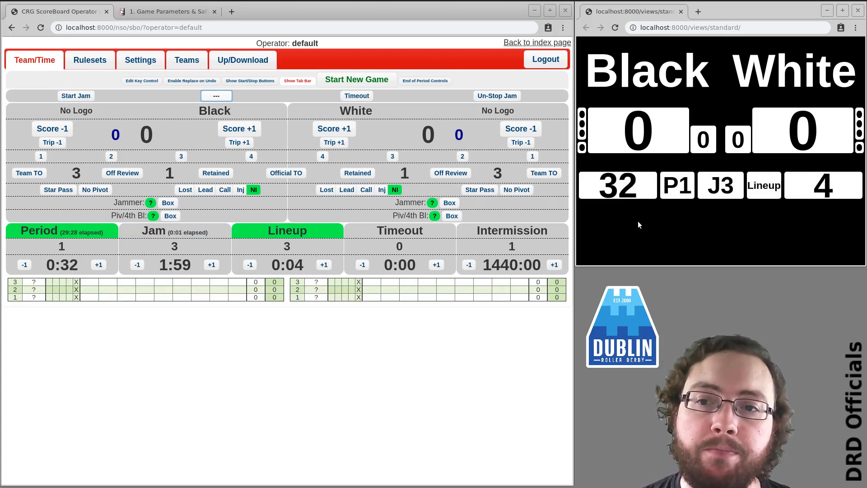
pyautogui.click(81, 97)
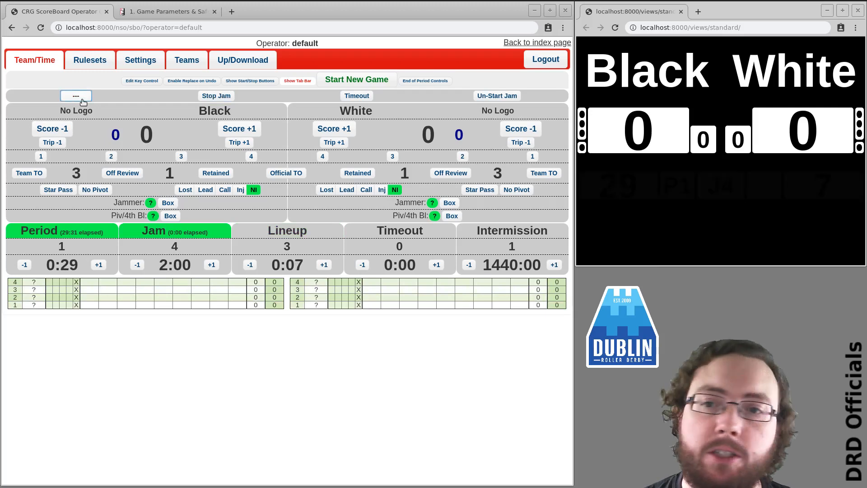
pyautogui.click(216, 97)
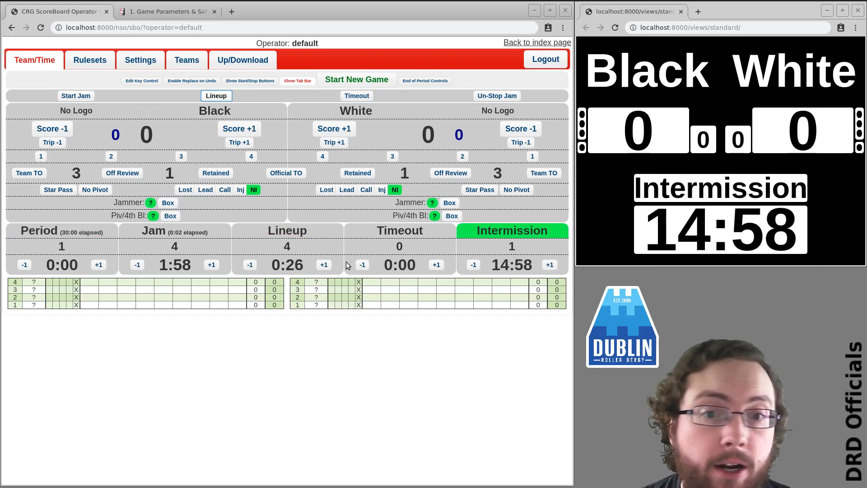
pyautogui.click(83, 96)
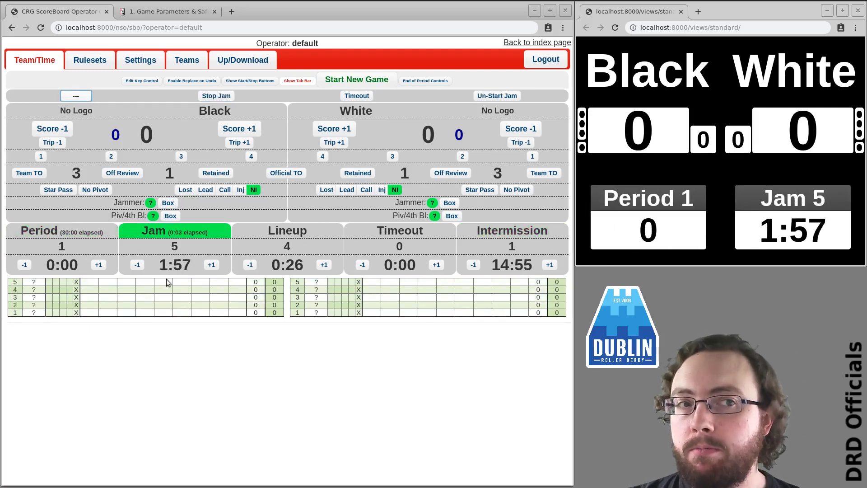
pyautogui.click(217, 96)
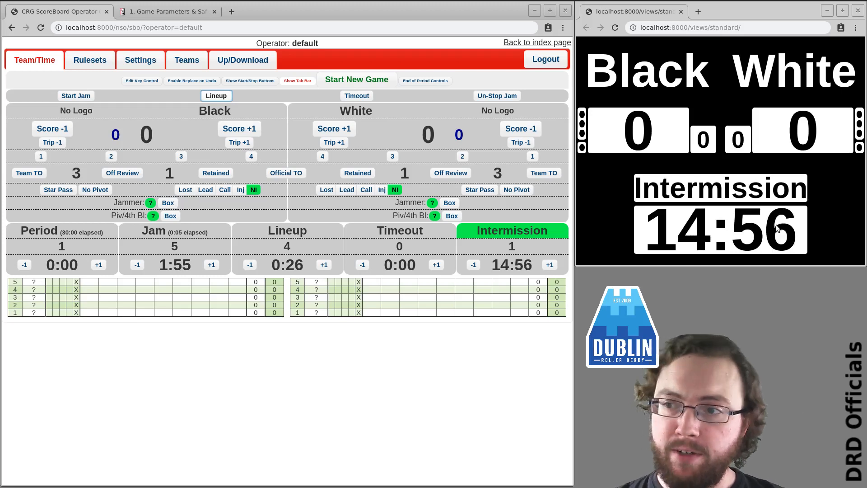
# Step: Set the intermission clock's maximum time to 10:00
pyautogui.click(519, 266)
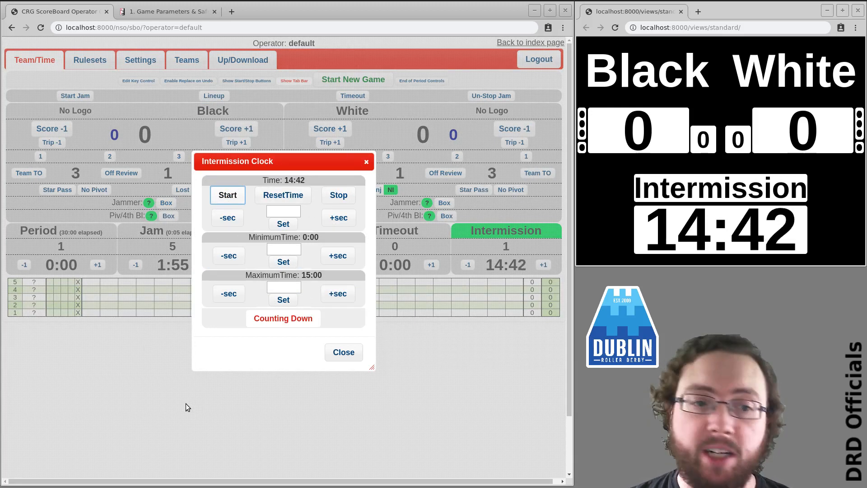
pyautogui.click(293, 286)
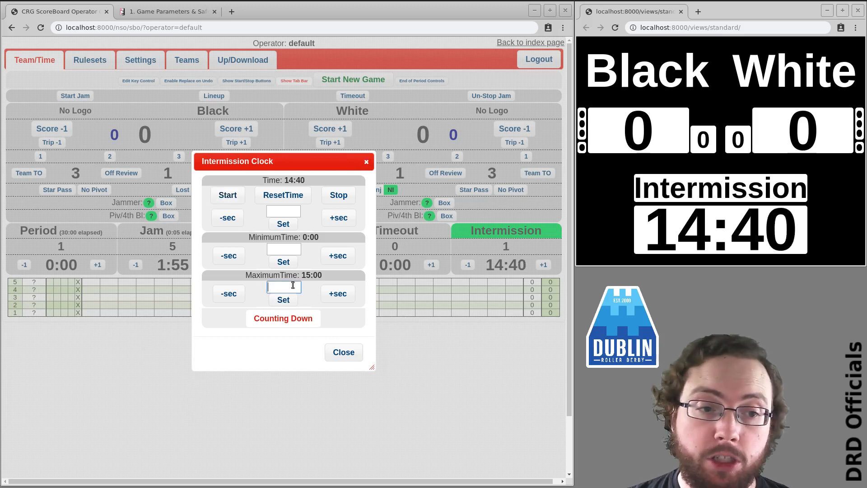
pyautogui.write('10:00')
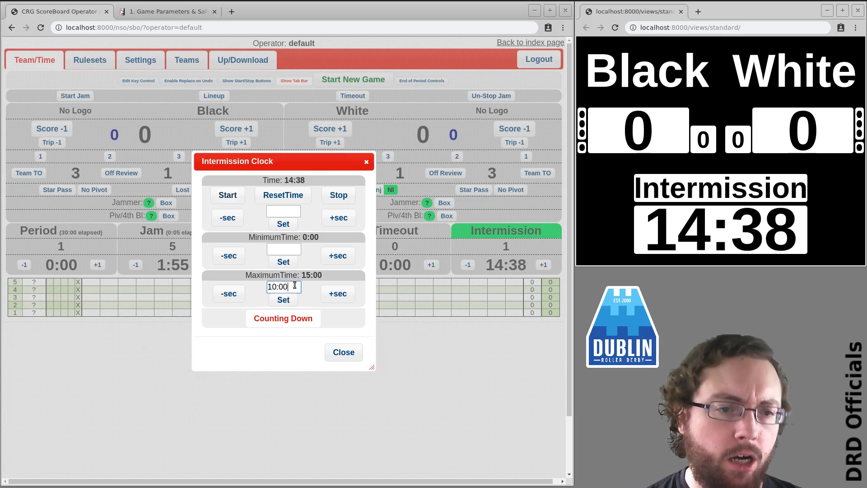
pyautogui.click(296, 301)
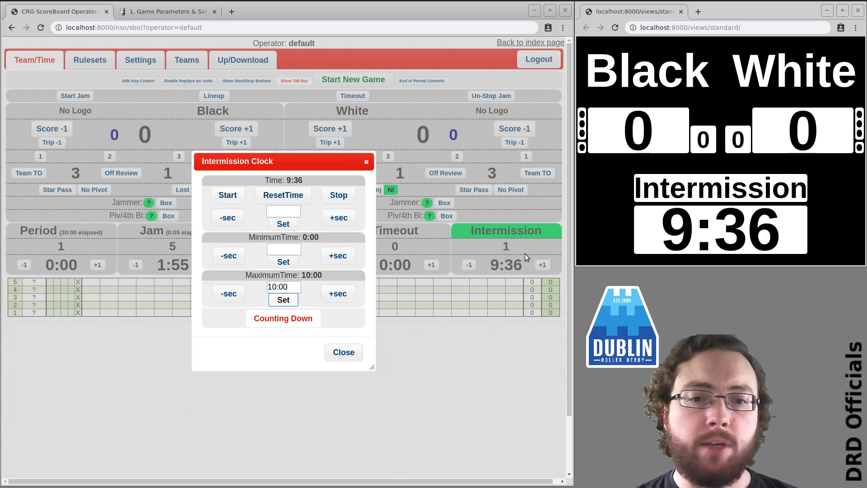
# Step: Change the intermission clock's maximum time to 20:00
pyautogui.click(280, 288)
pyautogui.press('Home')
pyautogui.press('Delete')
pyautogui.write('2')
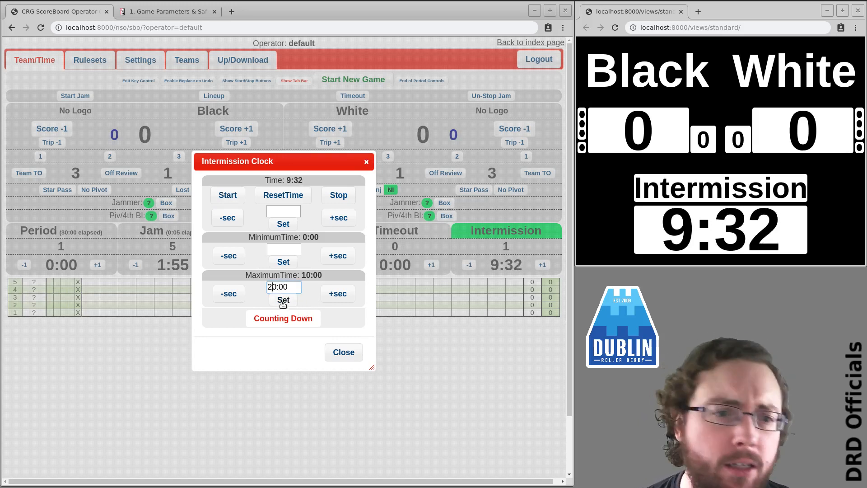
pyautogui.click(283, 300)
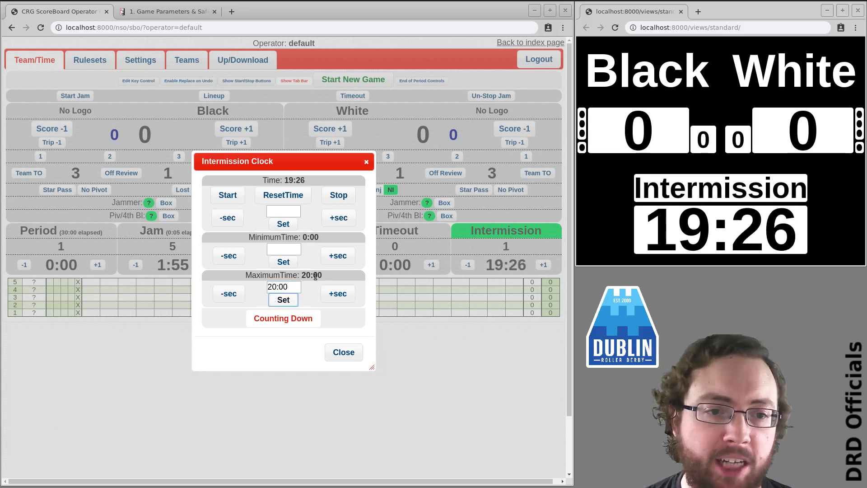
# Step: Set the intermission clock's current time to 1 second and close its settings
pyautogui.click(283, 211)
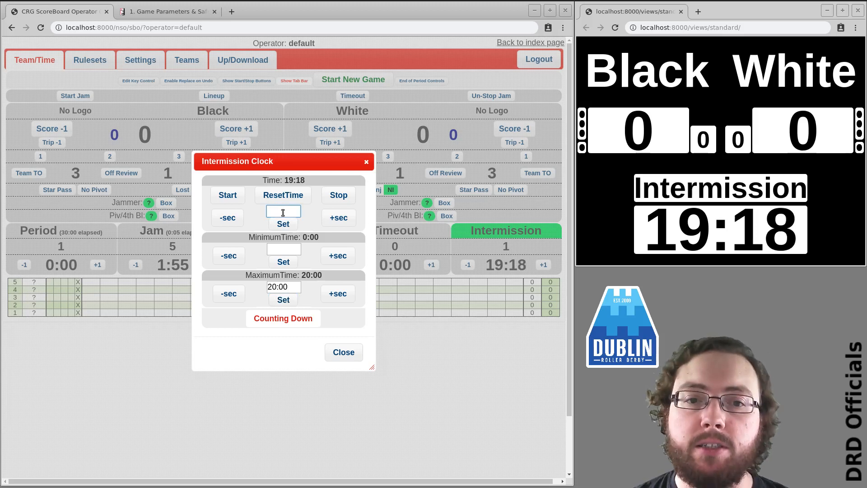
pyautogui.click(283, 223)
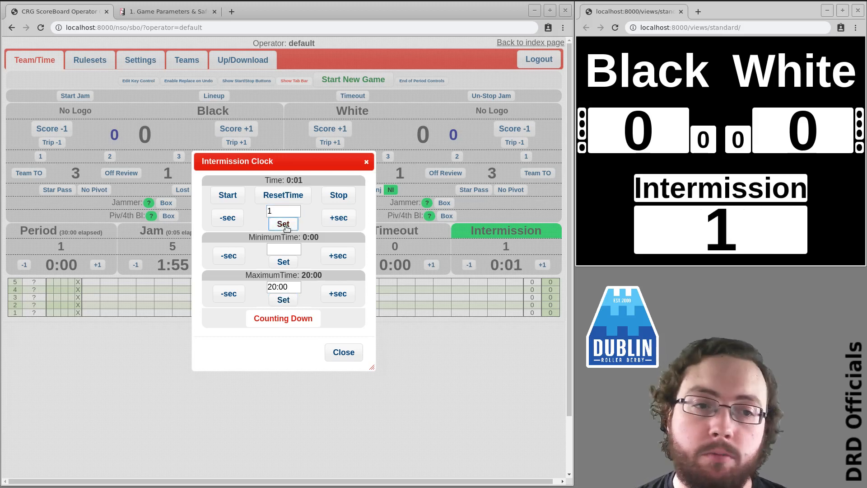
pyautogui.click(350, 359)
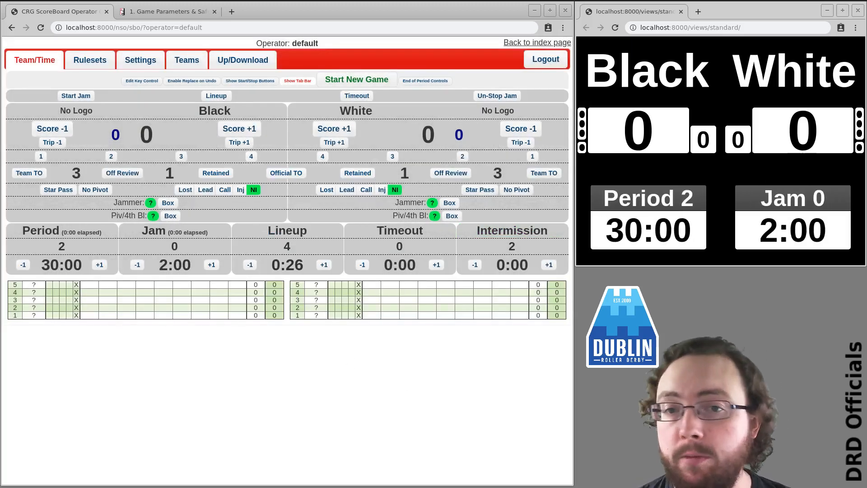
# Step: Start and stop the first jam of period 2, and set the period clock's time to 20 seconds
pyautogui.click(76, 96)
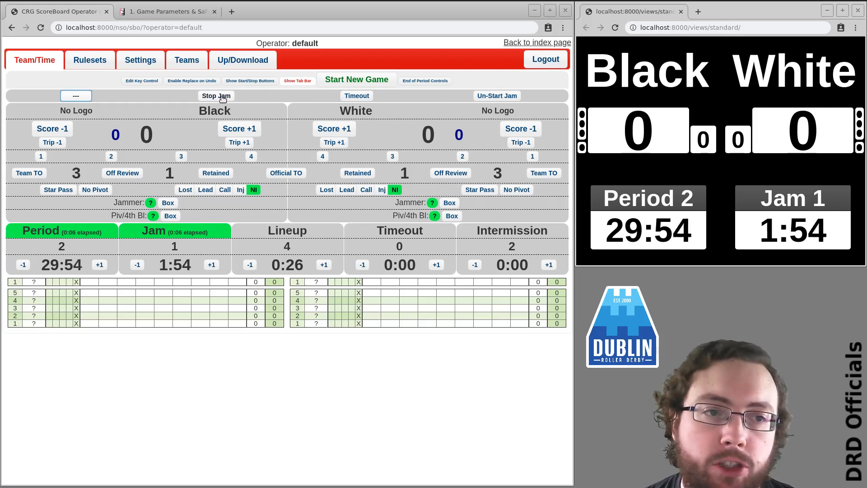
pyautogui.click(223, 97)
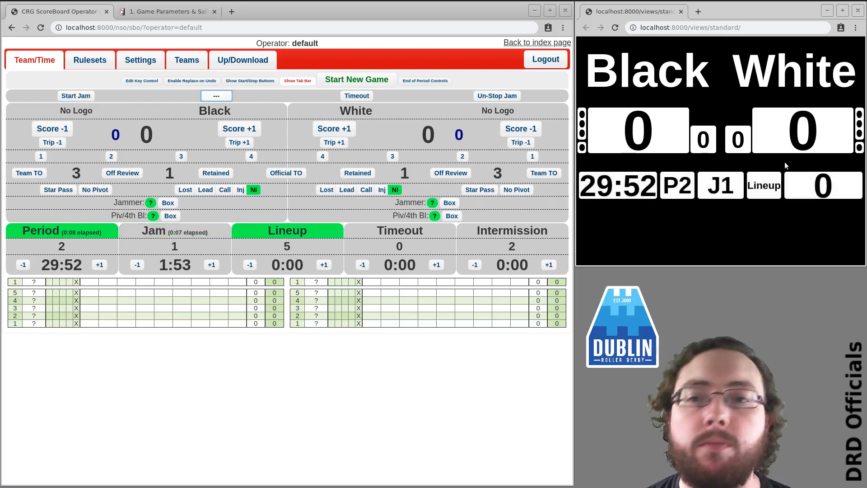
pyautogui.click(64, 268)
pyautogui.click(280, 213)
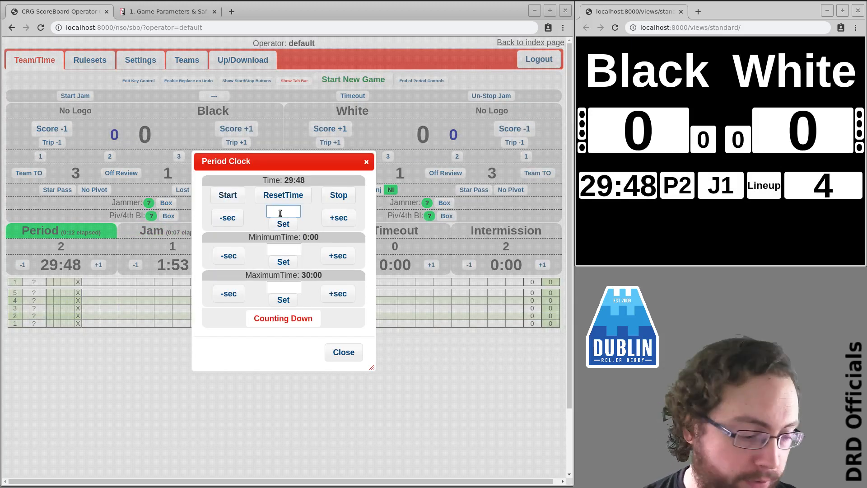
pyautogui.write('20')
pyautogui.click(283, 225)
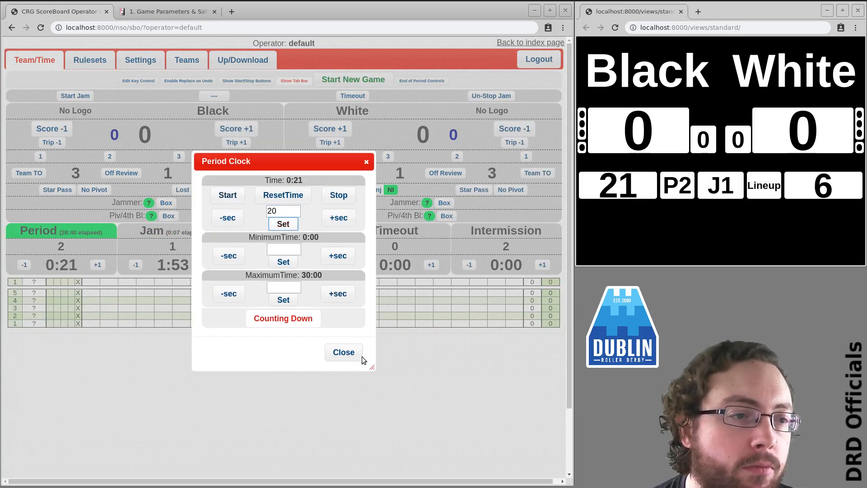
pyautogui.click(344, 352)
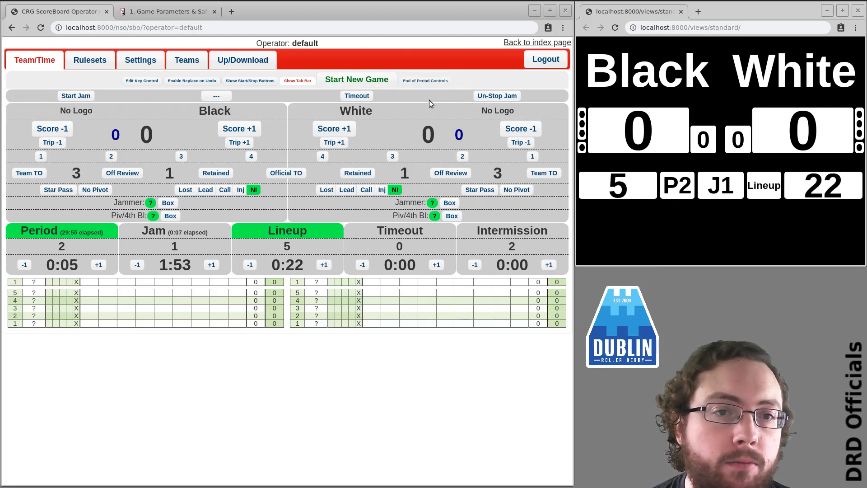
# Step: Show the end-of-period controls and switch the unofficial score to the official score
pyautogui.click(425, 80)
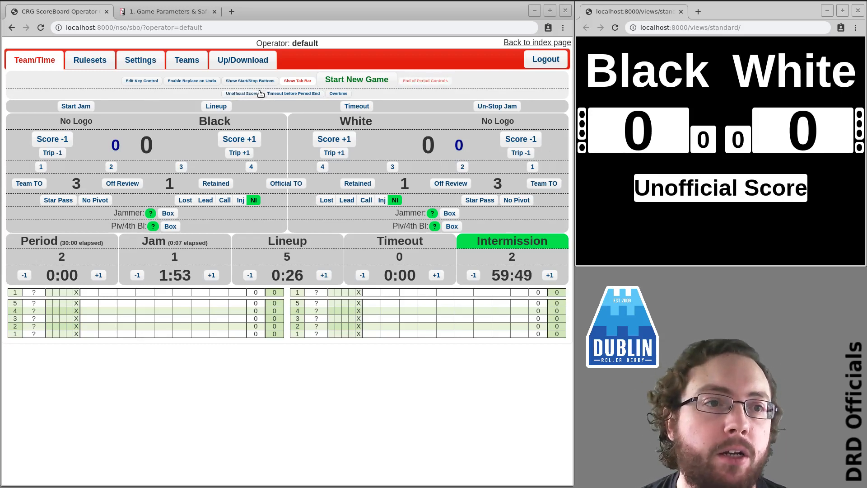
pyautogui.click(244, 95)
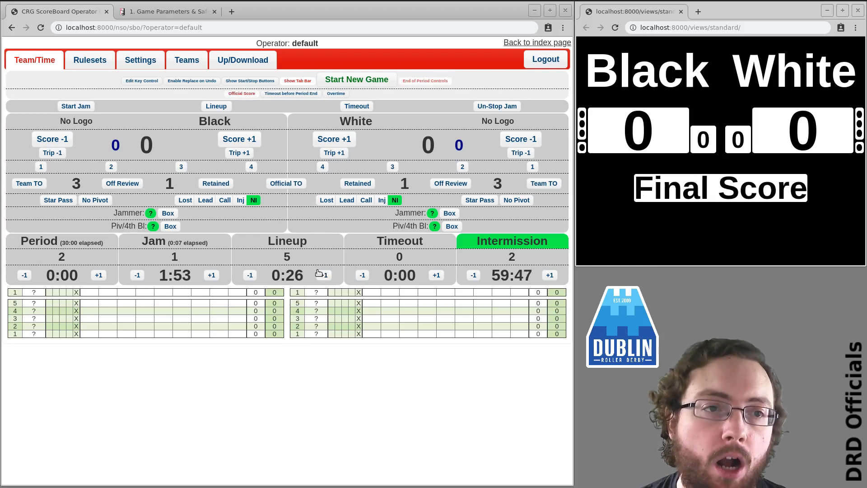